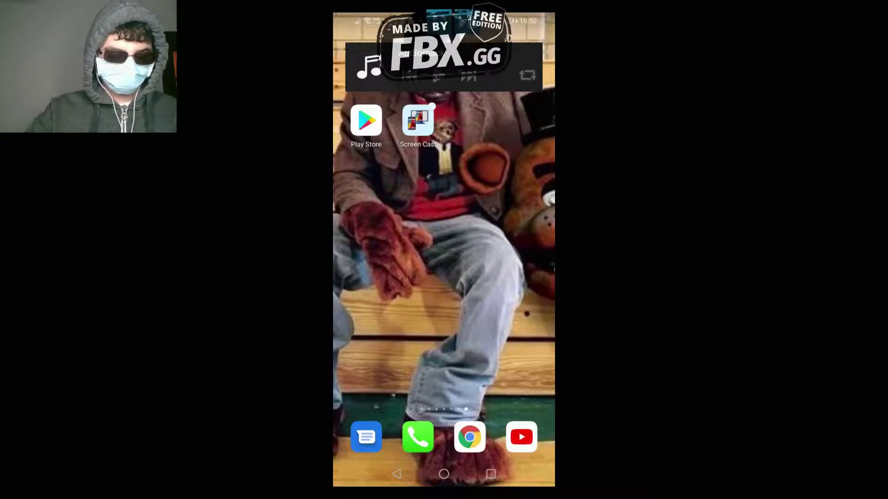
# Check the Screen Cast app's listing in the Play Store
pyautogui.click(366, 120)
pyautogui.click(350, 47)
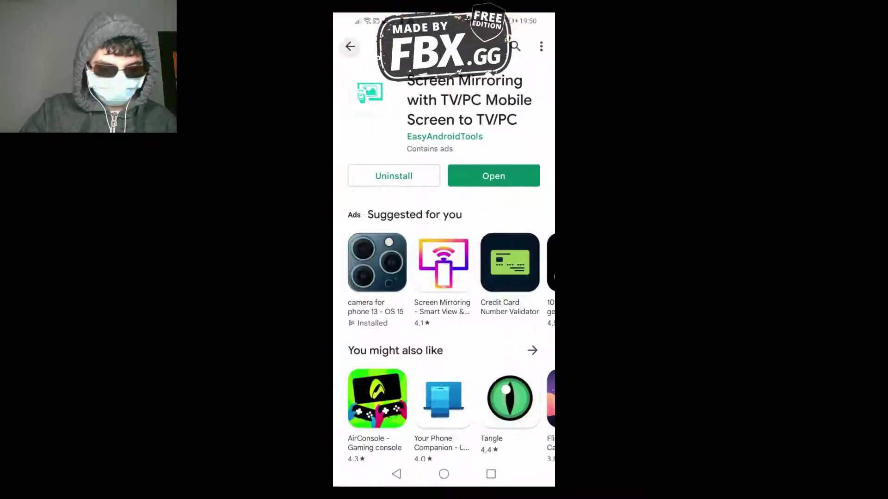
pyautogui.click(444, 208)
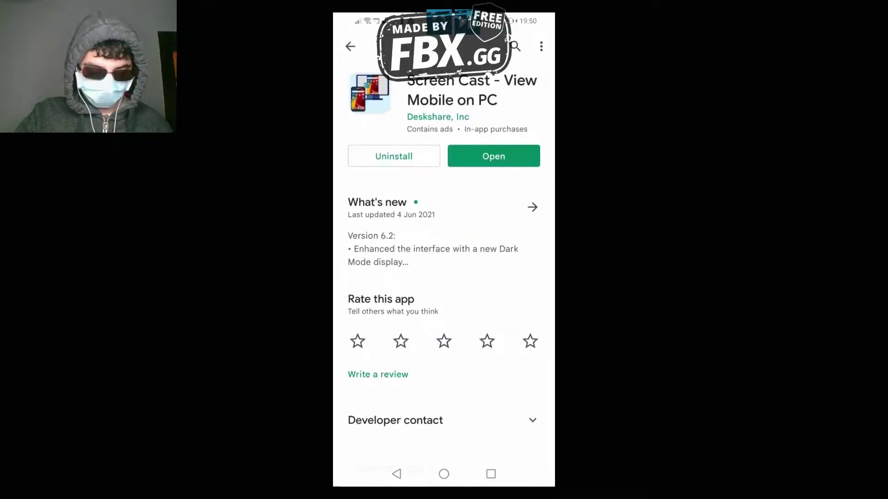
# Return home, launch Screen Cast and stop the running broadcast
pyautogui.click(444, 474)
pyautogui.click(417, 120)
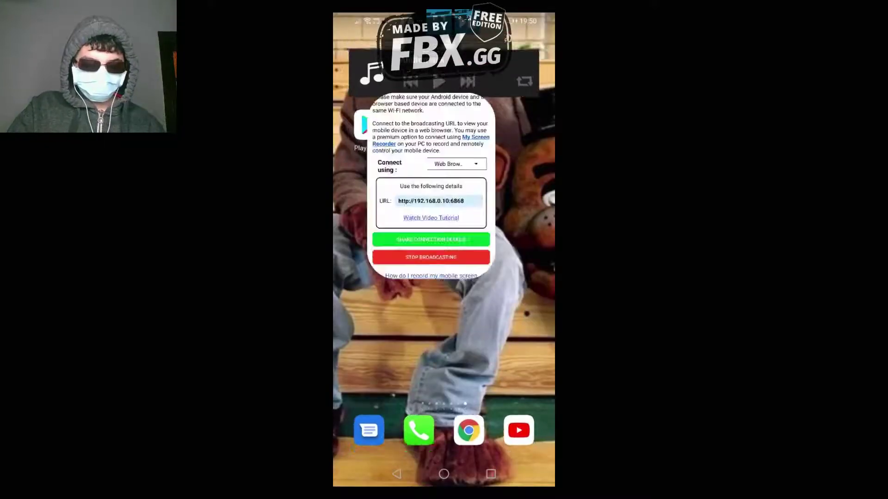
pyautogui.click(444, 372)
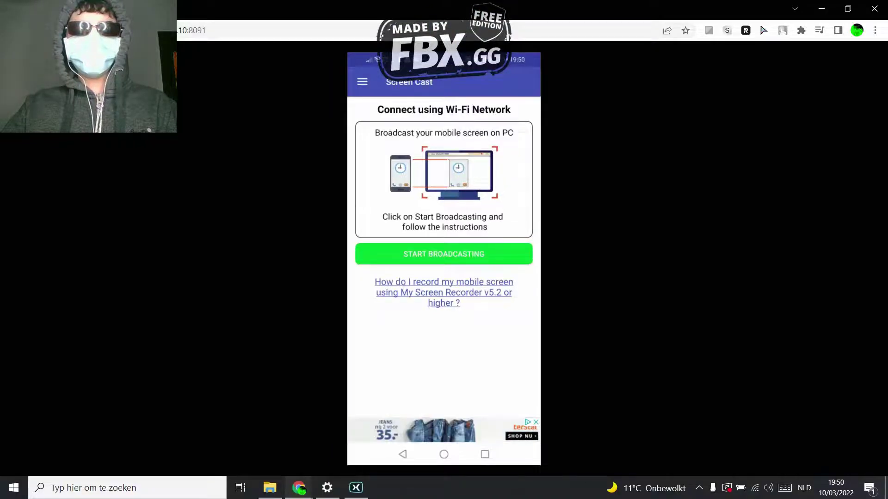
# Open a new Chrome tab, briefly reload the :8091 mirroring page, then go back to the Google new-tab page
pyautogui.hotkey('ctrl', 't')
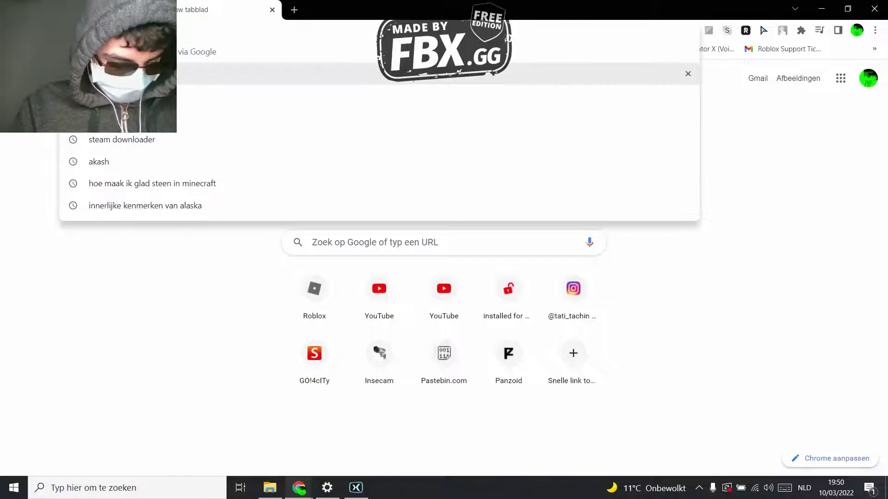
pyautogui.press('Return')
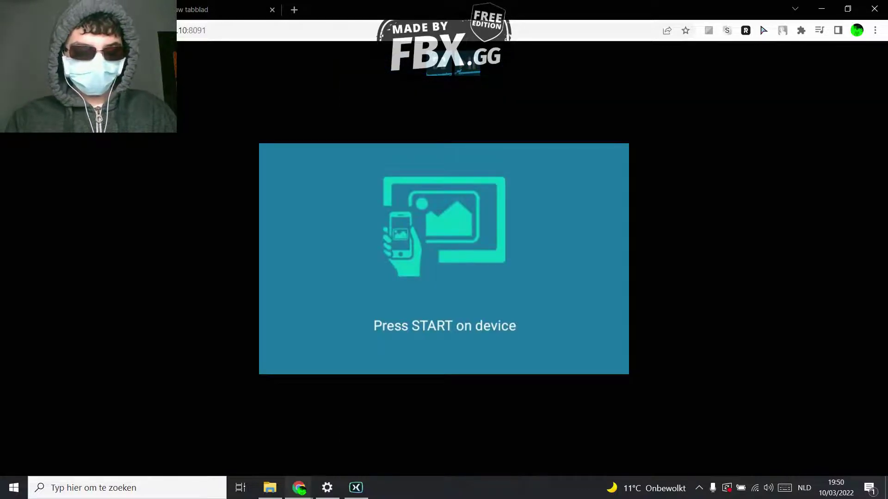
pyautogui.hotkey('alt', 'Left')
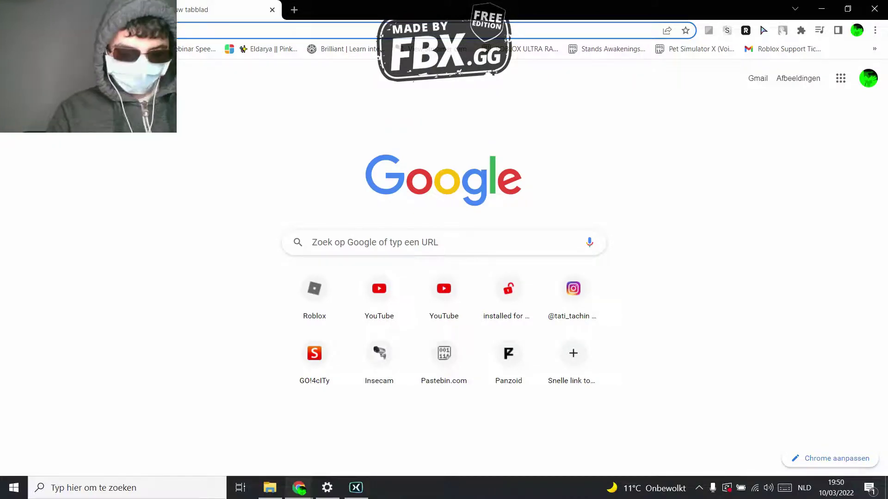
pyautogui.write('https')
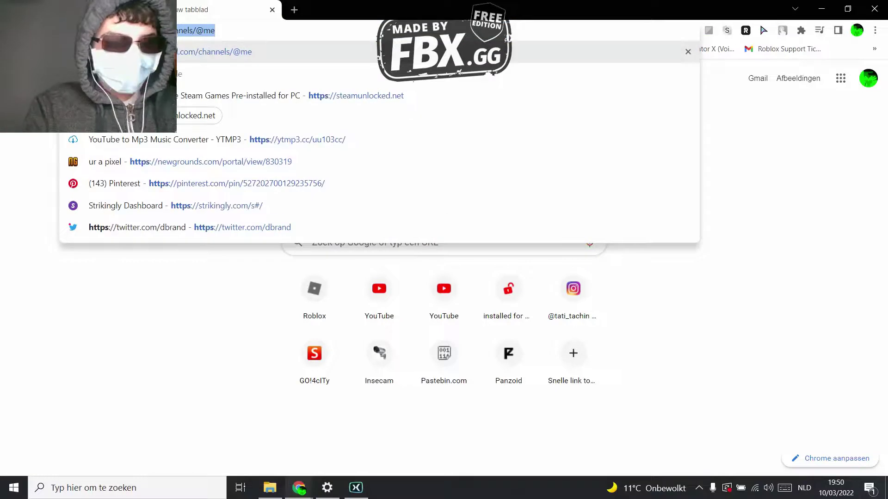
pyautogui.press('BackSpace')
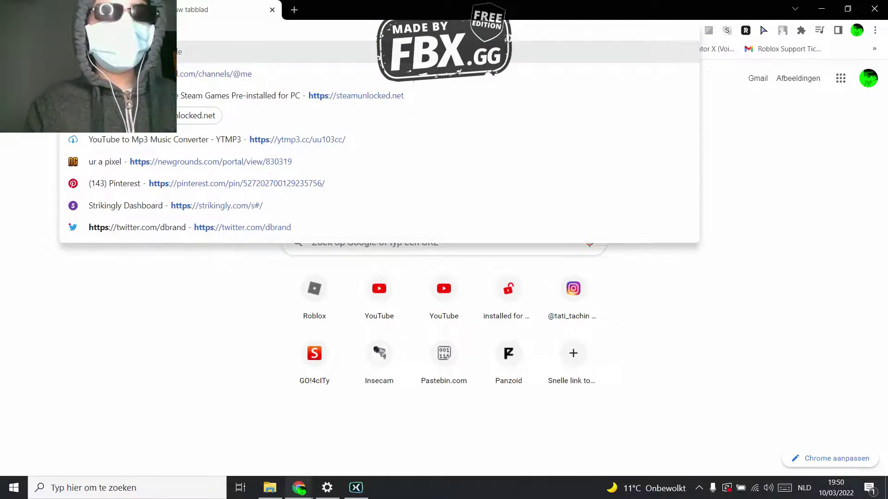
pyautogui.press('BackSpace')
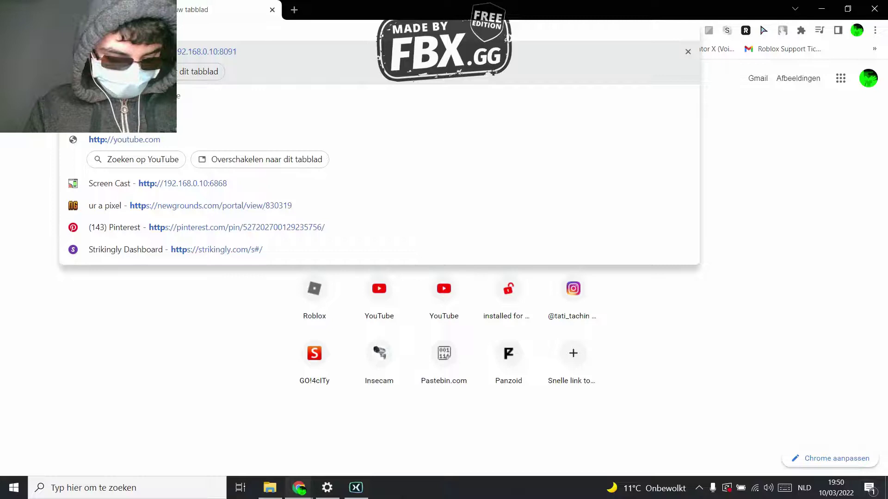
pyautogui.write('//')
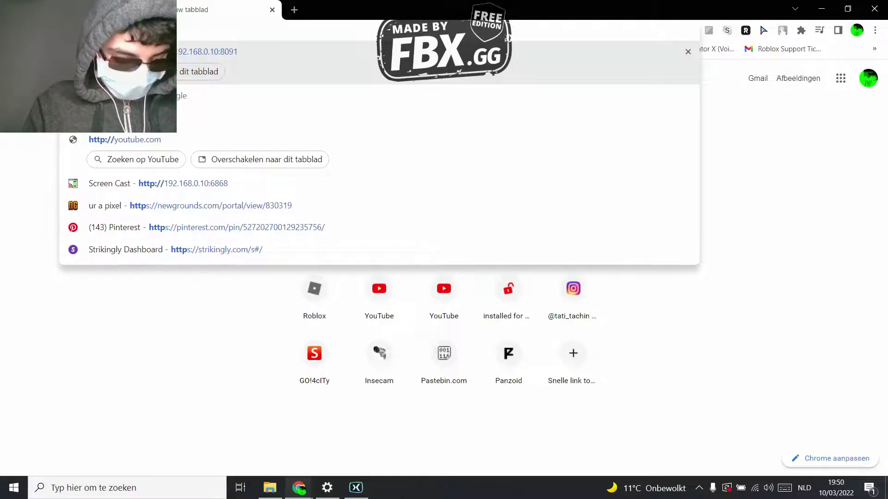
pyautogui.write('192')
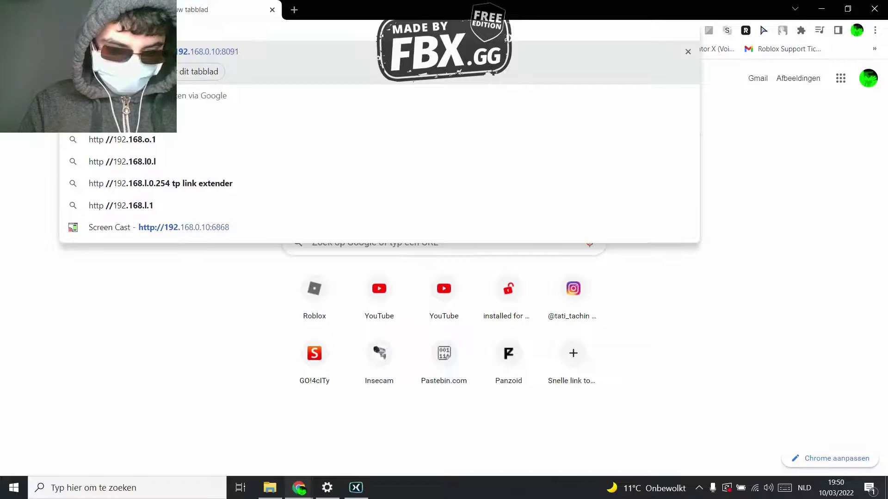
pyautogui.write('.168')
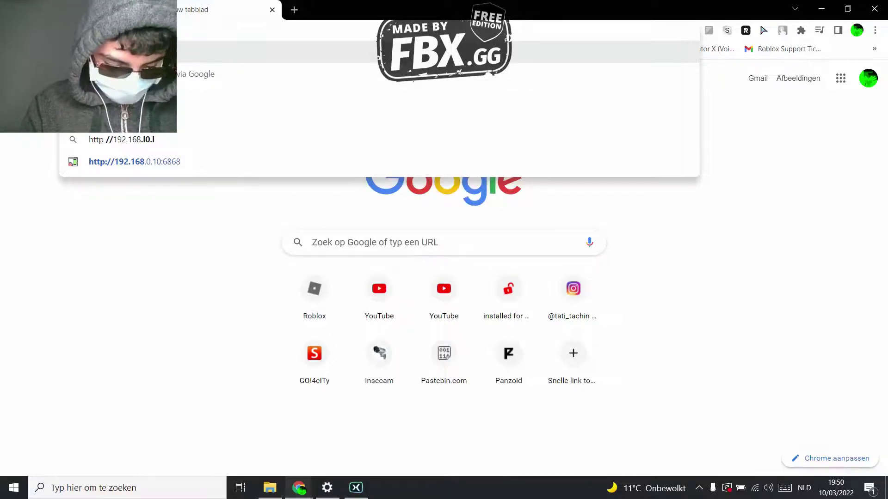
pyautogui.write('.0')
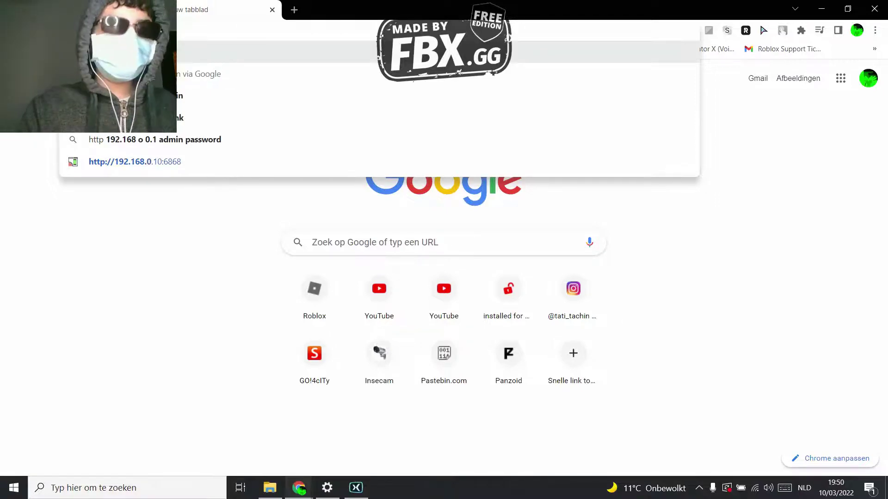
pyautogui.write('.1')
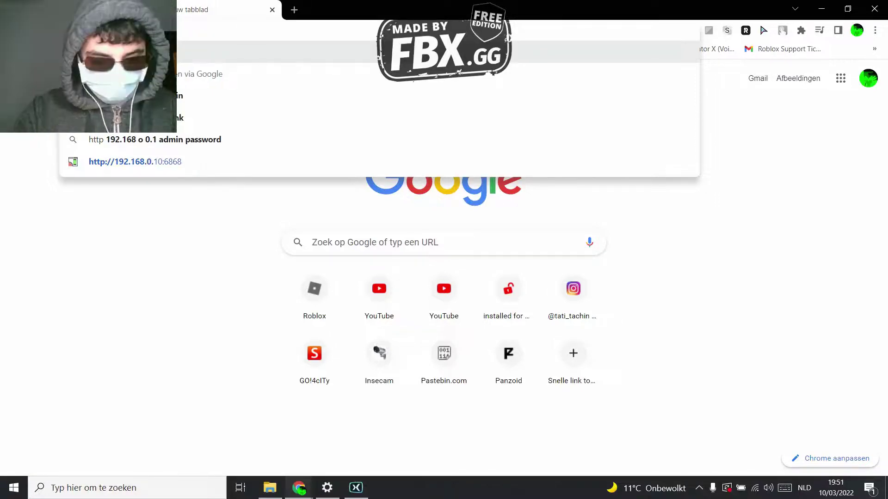
pyautogui.write('0')
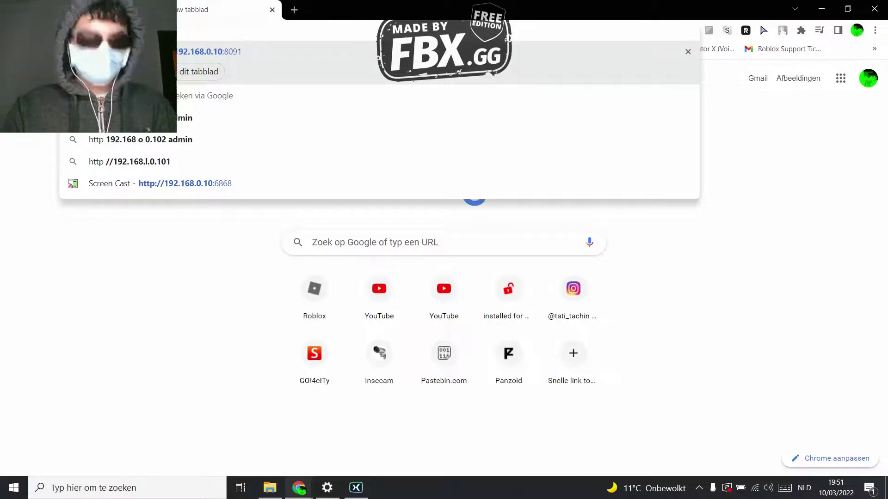
pyautogui.write(':6')
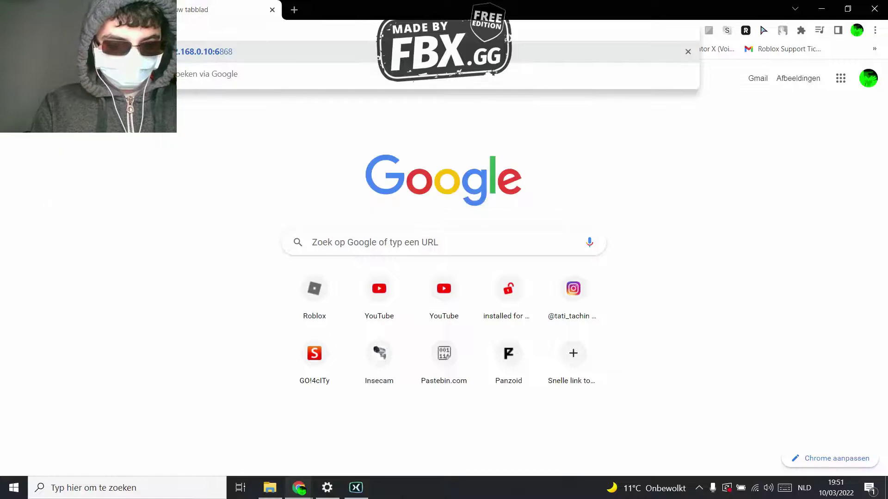
pyautogui.write('8')
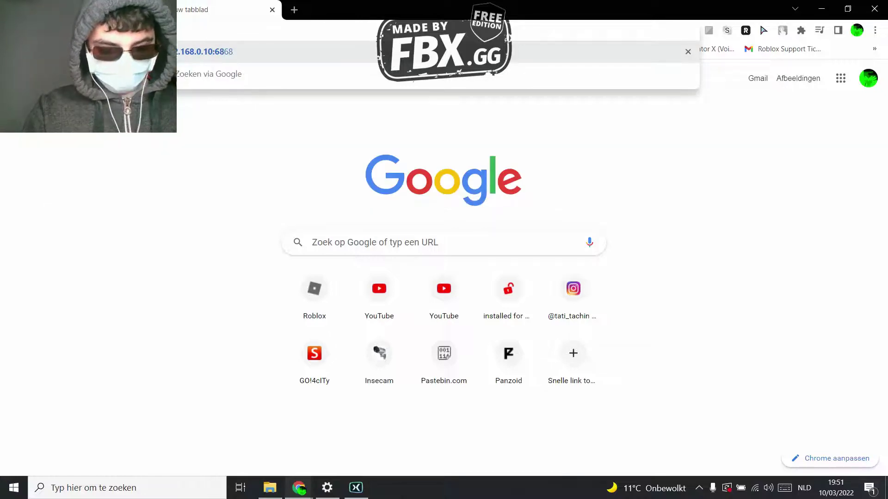
pyautogui.write('68')
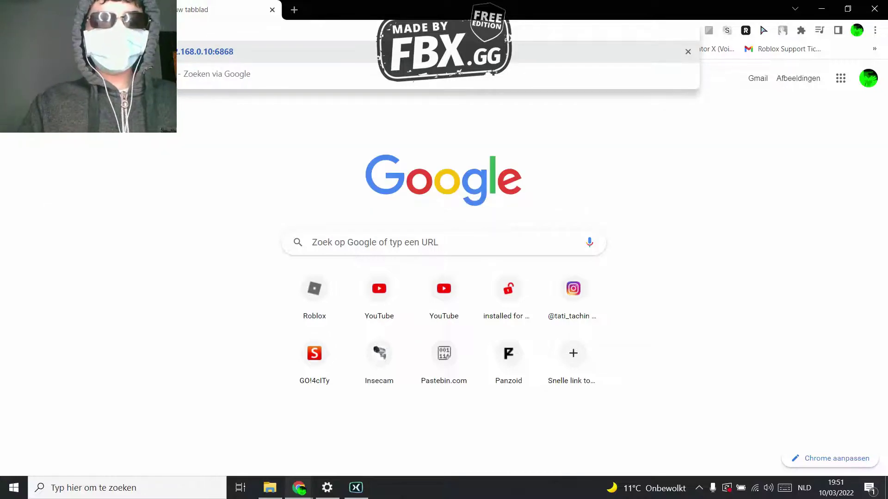
pyautogui.press('Escape')
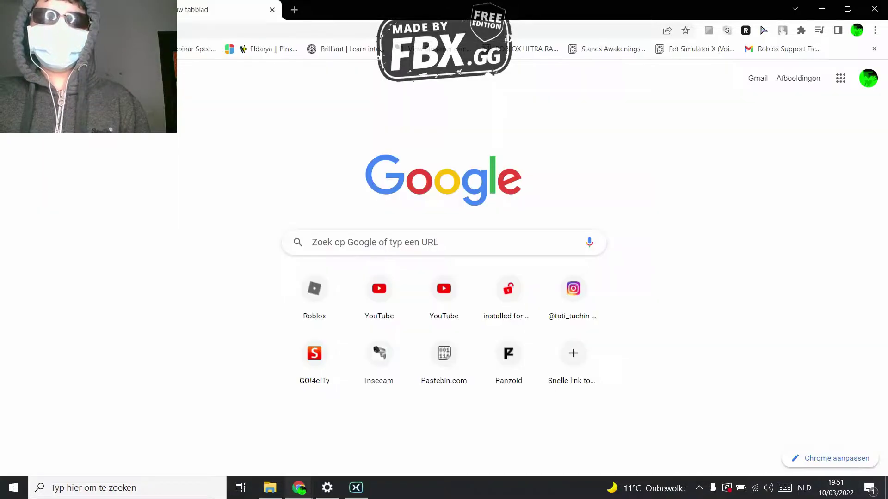
pyautogui.hotkey('ctrl', 'w')
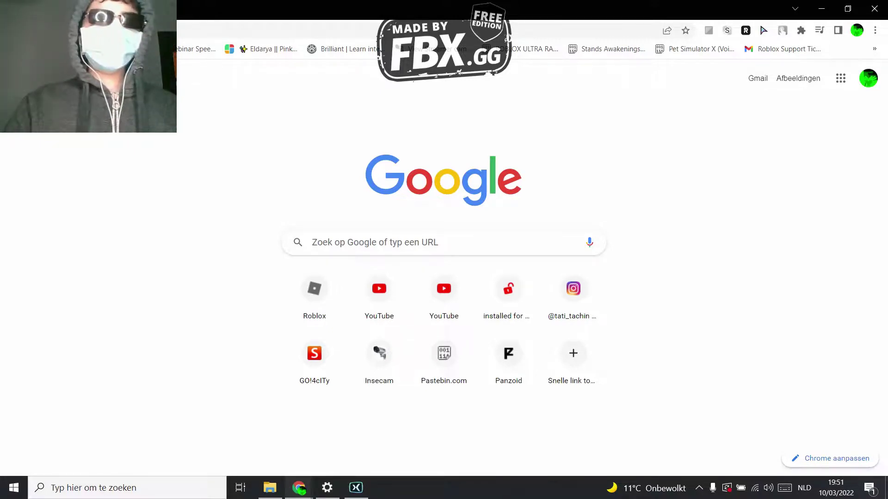
# In a new tab, open the Screen Cast viewer at 192.168.0.10:6868 from the address suggestions
pyautogui.hotkey('ctrl', 't')
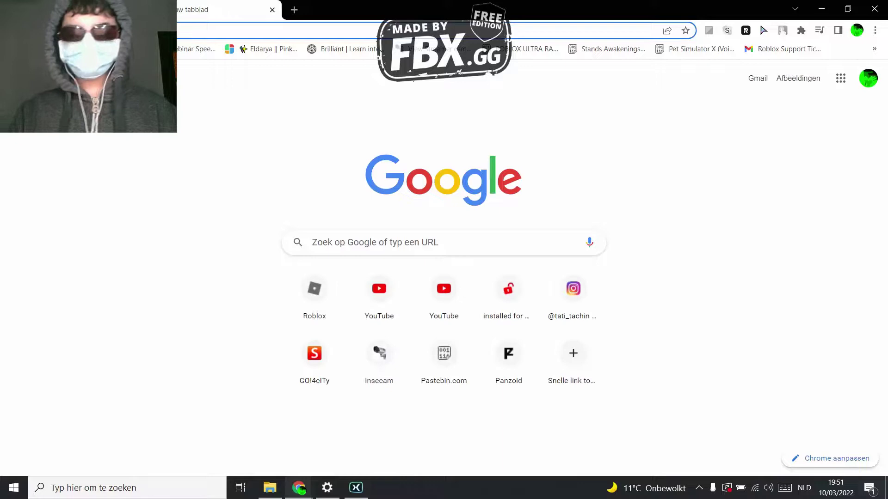
pyautogui.write('https')
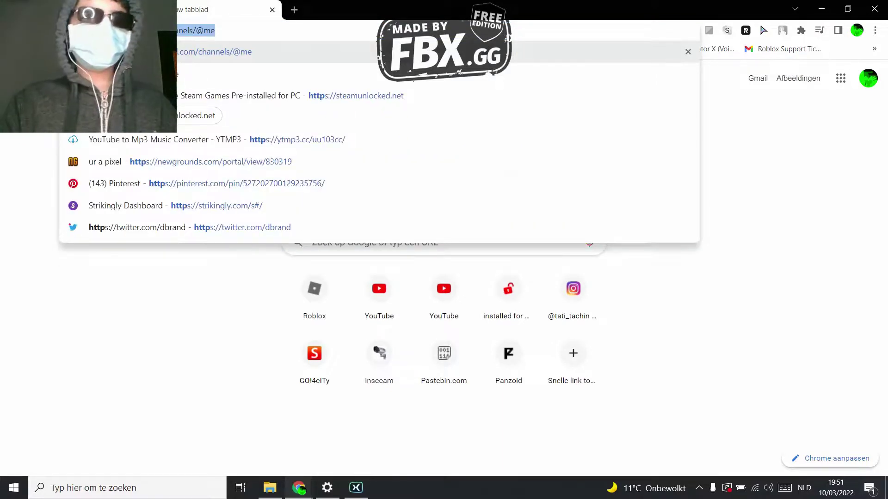
pyautogui.press('BackSpace')
pyautogui.press('BackSpace')
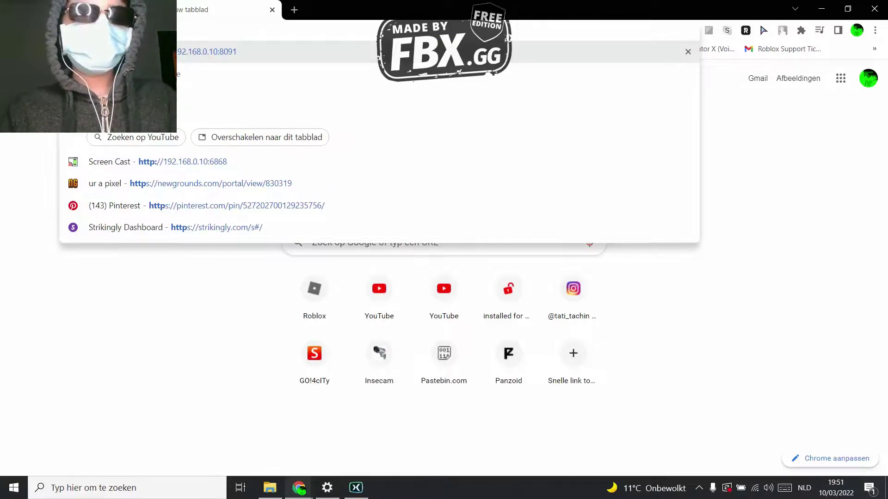
pyautogui.press('Down')
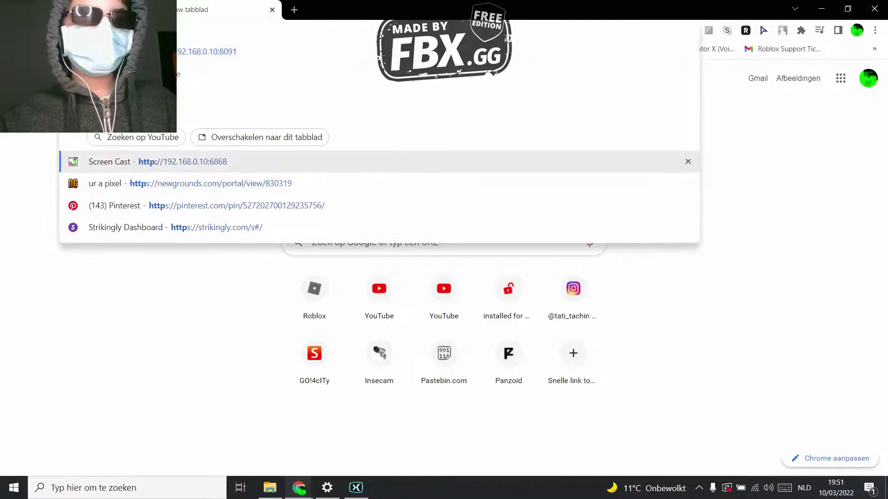
pyautogui.press('Return')
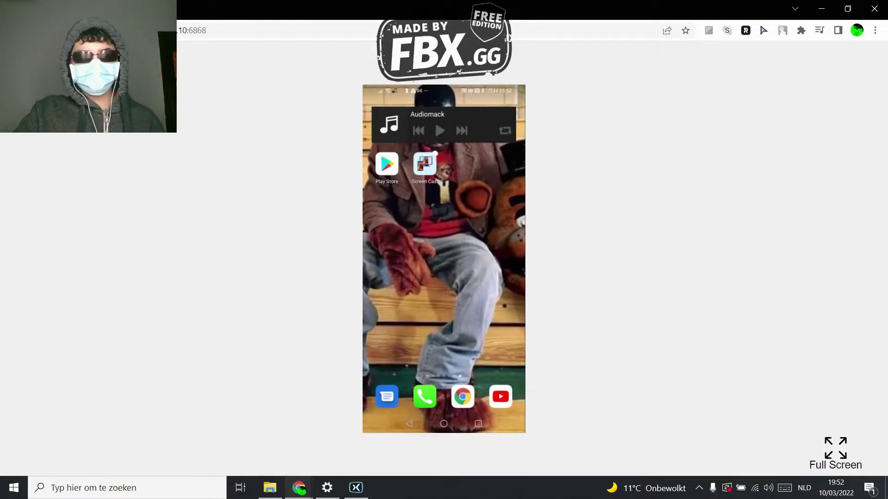
# Switch the Screen Cast web viewer to full screen using its bottom-right Full Screen button
pyautogui.click(836, 451)
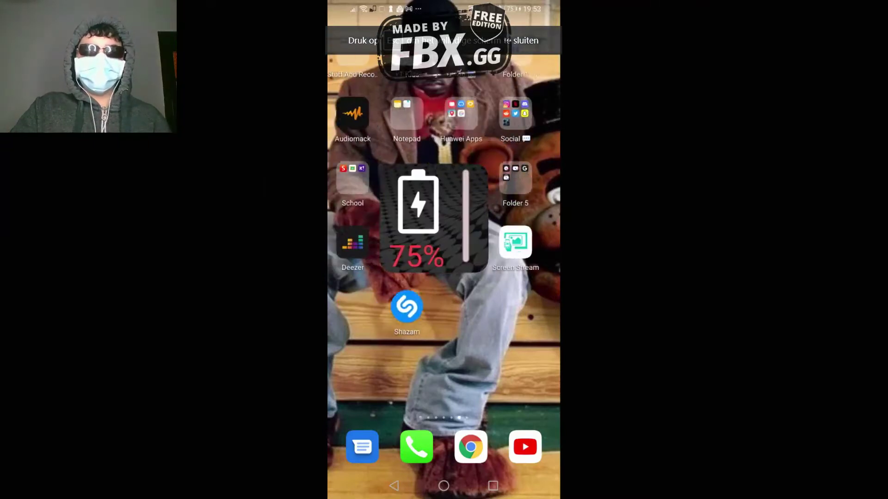